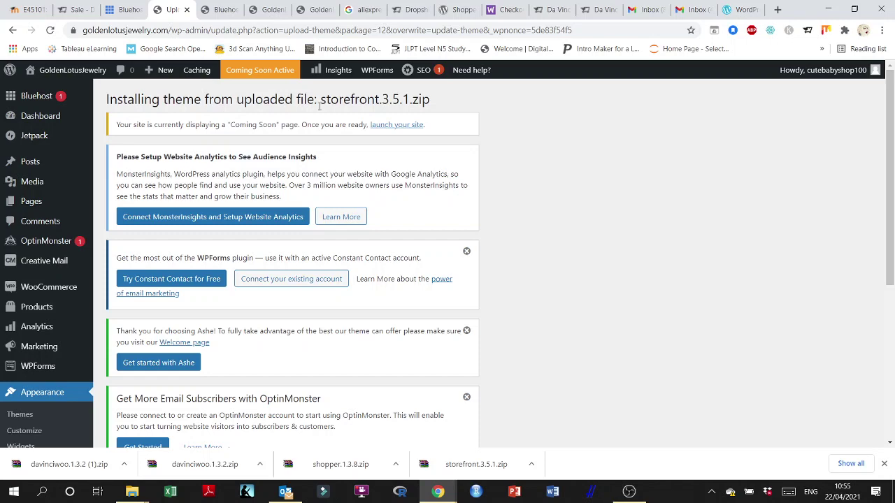
Activate the uploaded Storefront 3.5.1 theme for the site.
{"action": "scroll", "coordinate": [245, 155], "scroll_direction": "down", "scroll_amount": 4}
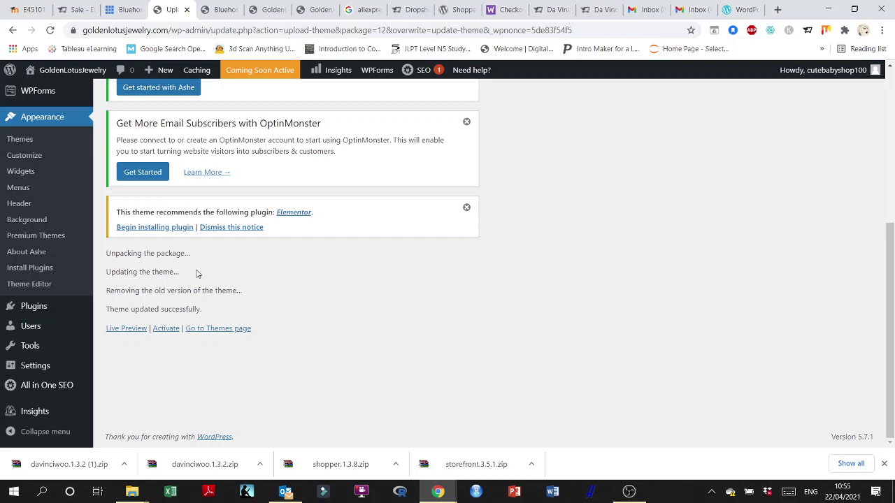
{"action": "left_click", "coordinate": [164, 329]}
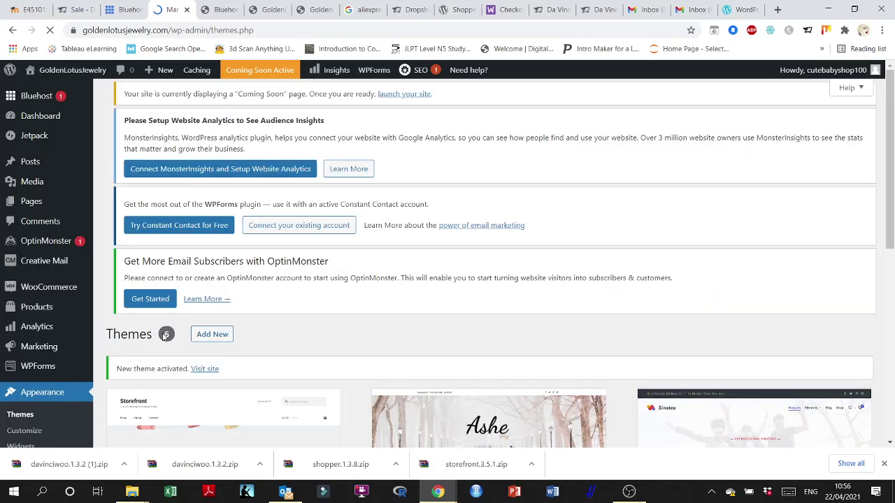
{"action": "scroll", "coordinate": [329, 280], "scroll_direction": "down", "scroll_amount": 5}
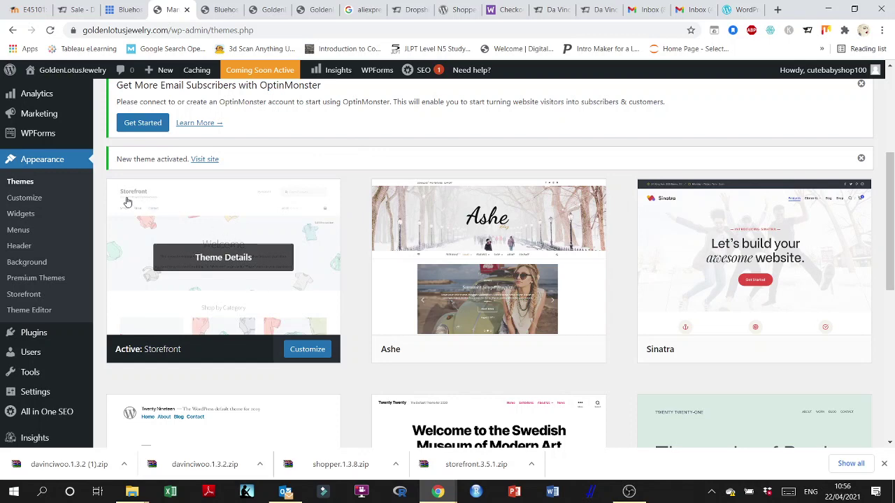
Look over the installed themes and review the Storefront theme's details, including its preview, description and tags.
{"action": "scroll", "coordinate": [287, 259], "scroll_direction": "down", "scroll_amount": 2}
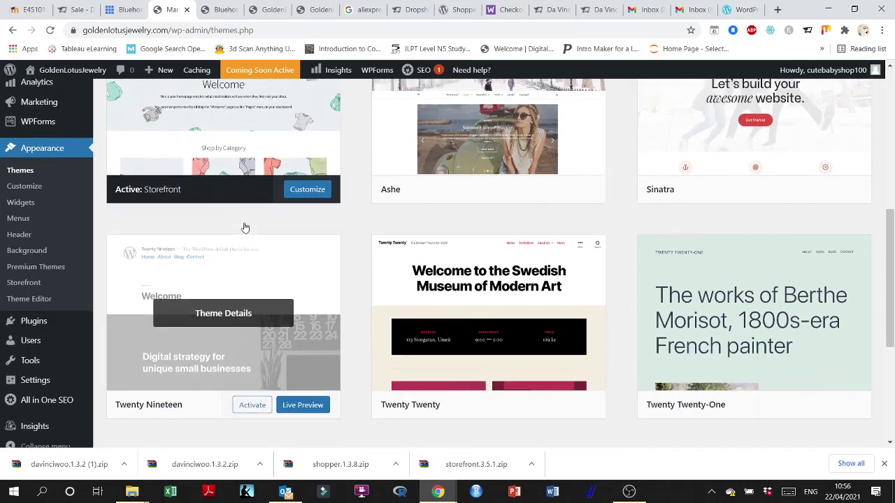
{"action": "scroll", "coordinate": [244, 225], "scroll_direction": "up", "scroll_amount": 2}
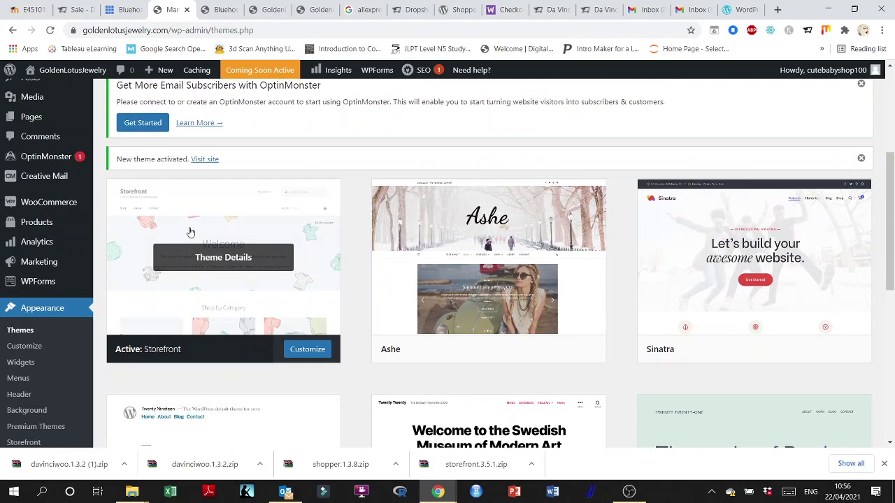
{"action": "left_click", "coordinate": [234, 258]}
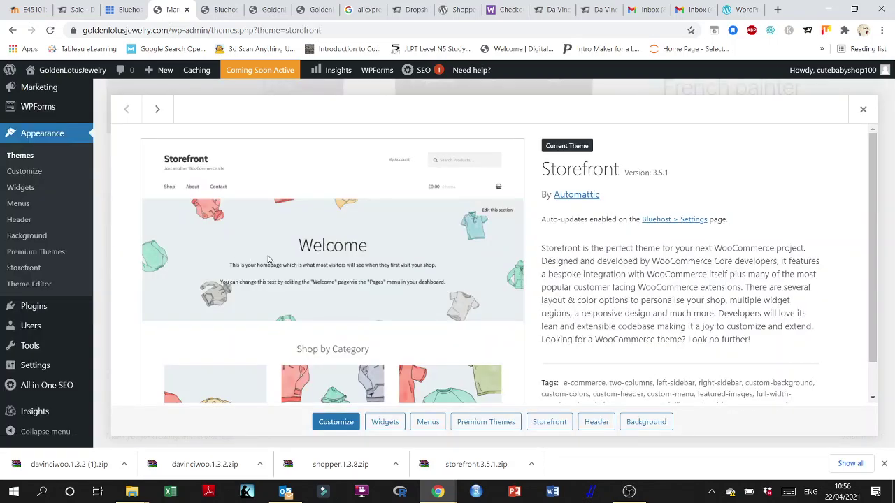
{"action": "scroll", "coordinate": [360, 249], "scroll_direction": "down", "scroll_amount": 1}
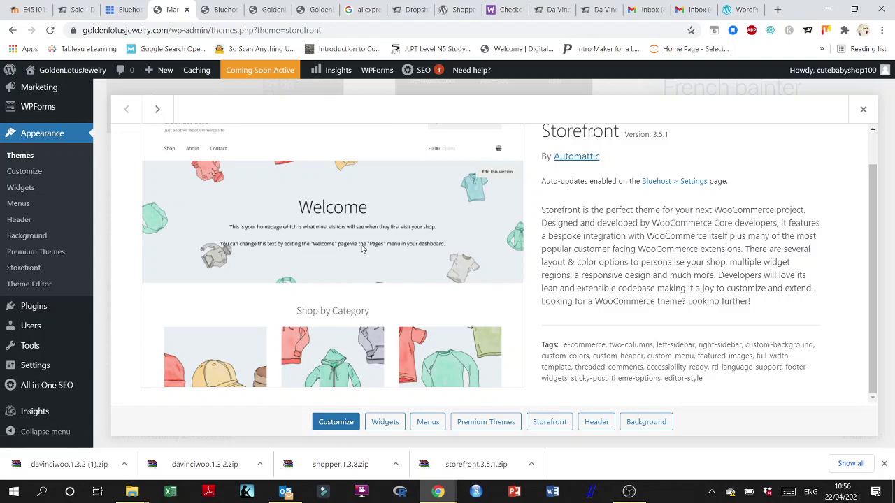
{"action": "scroll", "coordinate": [505, 209], "scroll_direction": "up", "scroll_amount": 1}
{"action": "scroll", "coordinate": [669, 231], "scroll_direction": "down", "scroll_amount": 1}
Open the Storefront theme's widget settings and look over the available widgets, sidebar, header and footer areas.
{"action": "left_click", "coordinate": [392, 428]}
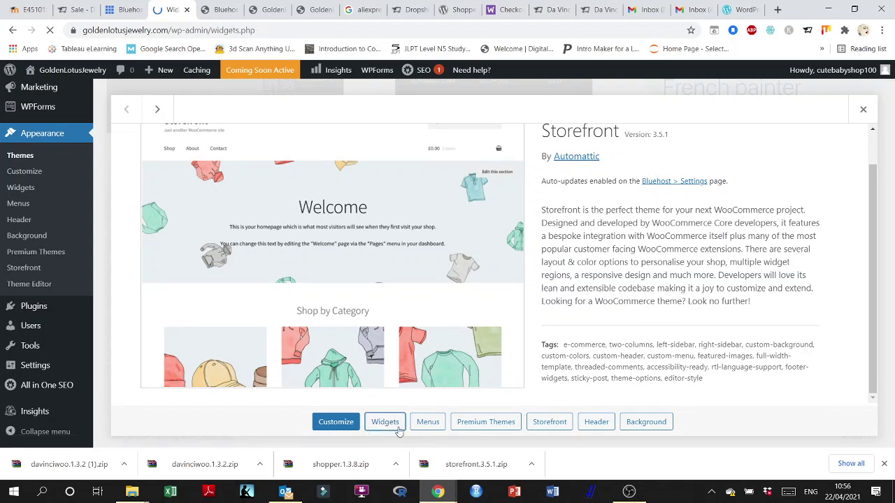
{"action": "scroll", "coordinate": [441, 304], "scroll_direction": "down", "scroll_amount": 4}
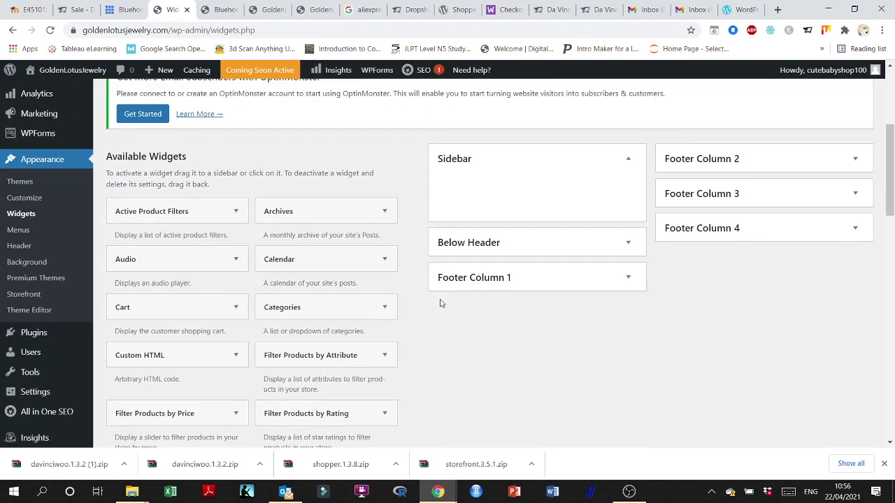
{"action": "scroll", "coordinate": [444, 307], "scroll_direction": "up", "scroll_amount": 5}
{"action": "scroll", "coordinate": [443, 256], "scroll_direction": "down", "scroll_amount": 3}
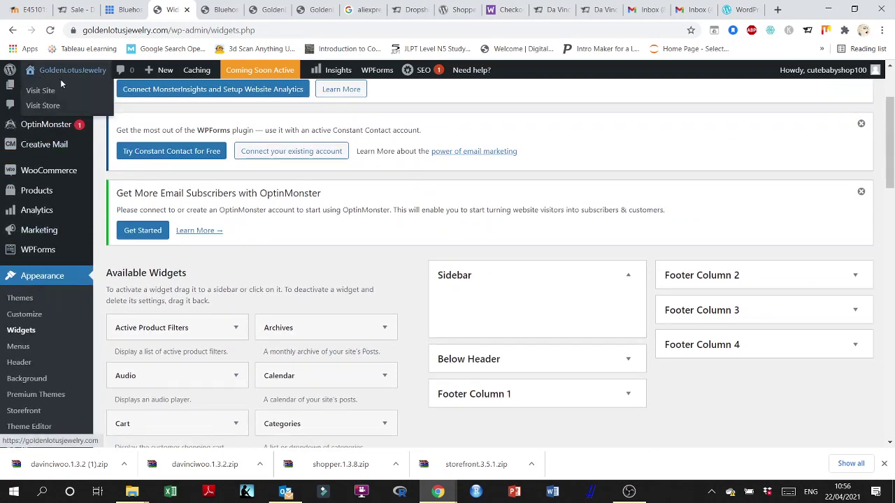
Open the GoldenLotusJewelry site in a new tab and review its homepage from header to footer.
{"action": "right_click", "coordinate": [49, 91]}
{"action": "left_click", "coordinate": [70, 98]}
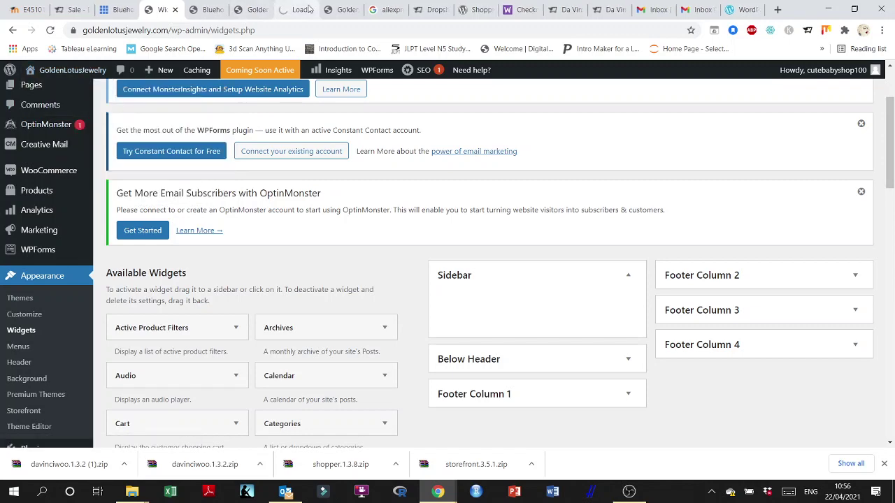
{"action": "left_click", "coordinate": [294, 9]}
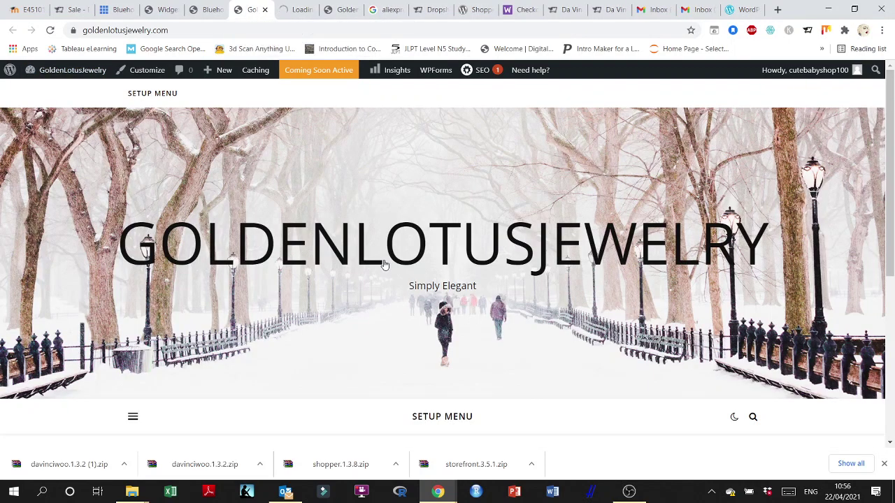
{"action": "left_click", "coordinate": [297, 10]}
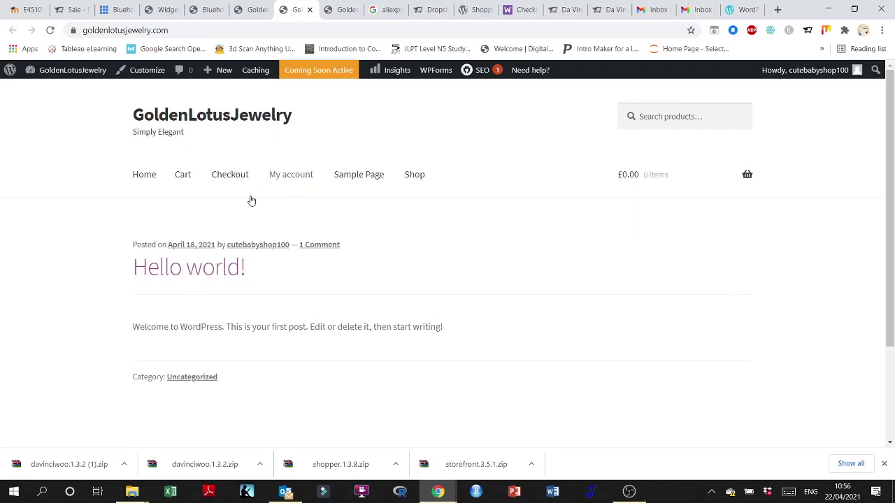
{"action": "scroll", "coordinate": [390, 206], "scroll_direction": "down", "scroll_amount": 2}
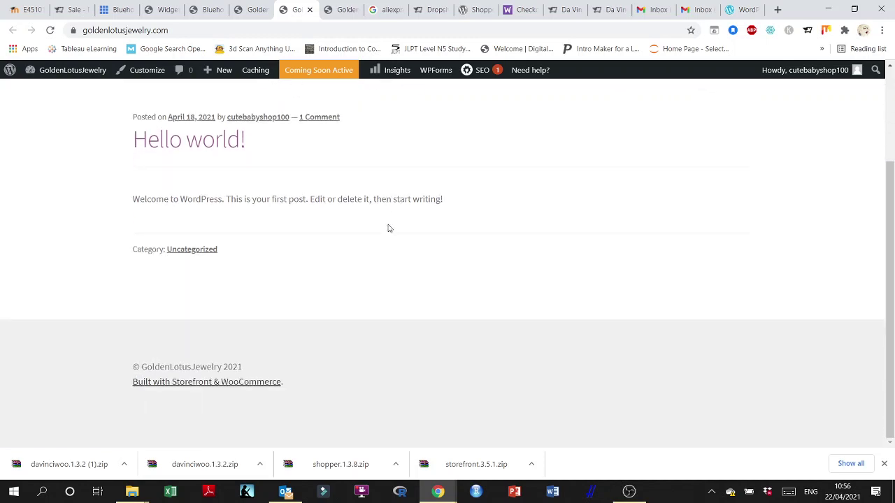
{"action": "scroll", "coordinate": [369, 279], "scroll_direction": "up", "scroll_amount": 2}
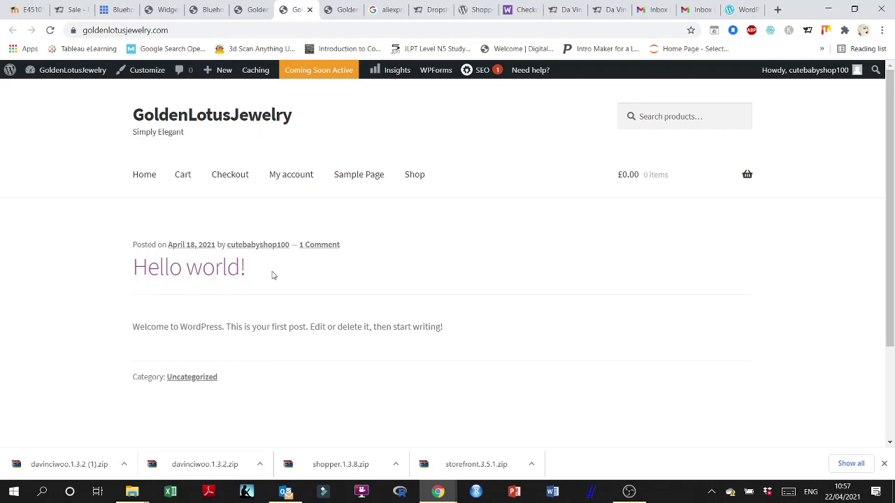
{"action": "scroll", "coordinate": [273, 275], "scroll_direction": "down", "scroll_amount": 1}
{"action": "scroll", "coordinate": [245, 269], "scroll_direction": "up", "scroll_amount": 1}
Open the store's Cart page and review its layout.
{"action": "left_click", "coordinate": [178, 180]}
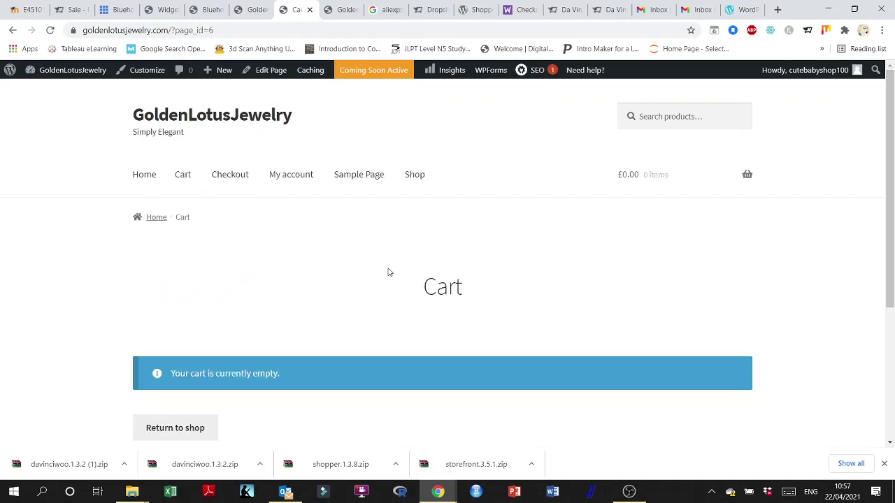
{"action": "scroll", "coordinate": [333, 305], "scroll_direction": "down", "scroll_amount": 3}
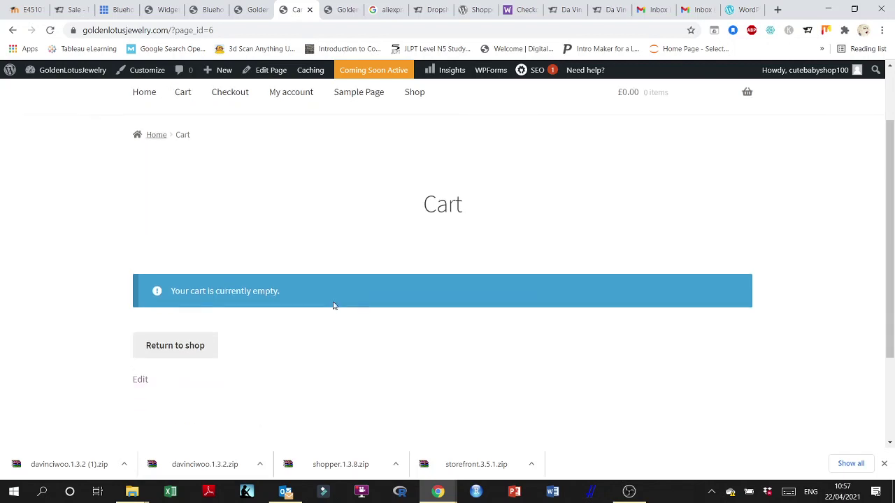
{"action": "scroll", "coordinate": [348, 315], "scroll_direction": "up", "scroll_amount": 3}
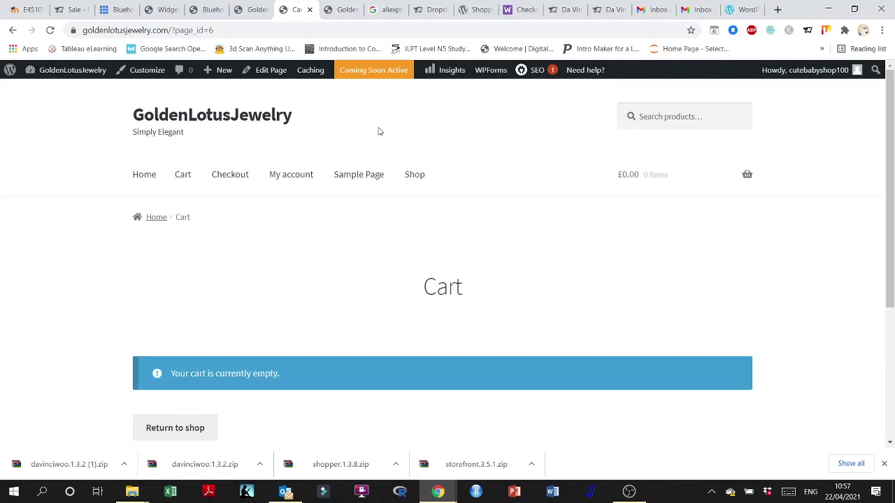
Switch to the AliDropship themes page and find the free Da Vinci 2.0 Woo theme.
{"action": "left_click", "coordinate": [437, 9]}
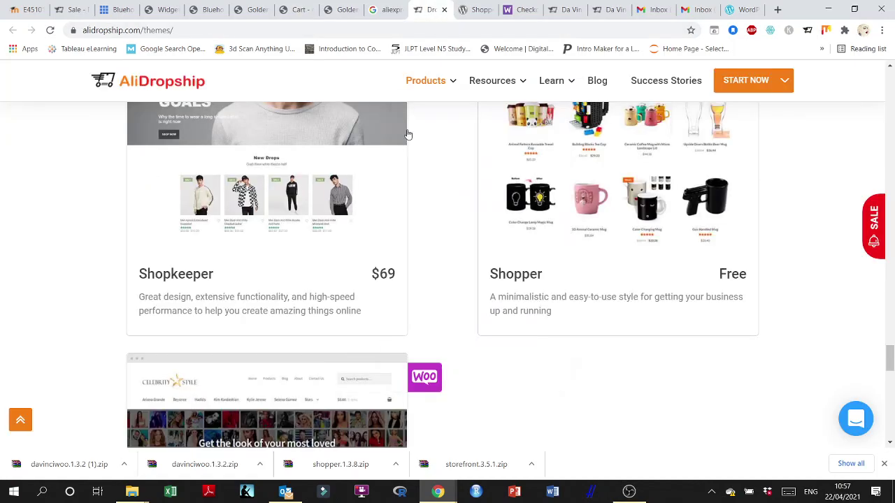
{"action": "scroll", "coordinate": [392, 270], "scroll_direction": "up", "scroll_amount": 2}
{"action": "scroll", "coordinate": [391, 270], "scroll_direction": "up", "scroll_amount": 10}
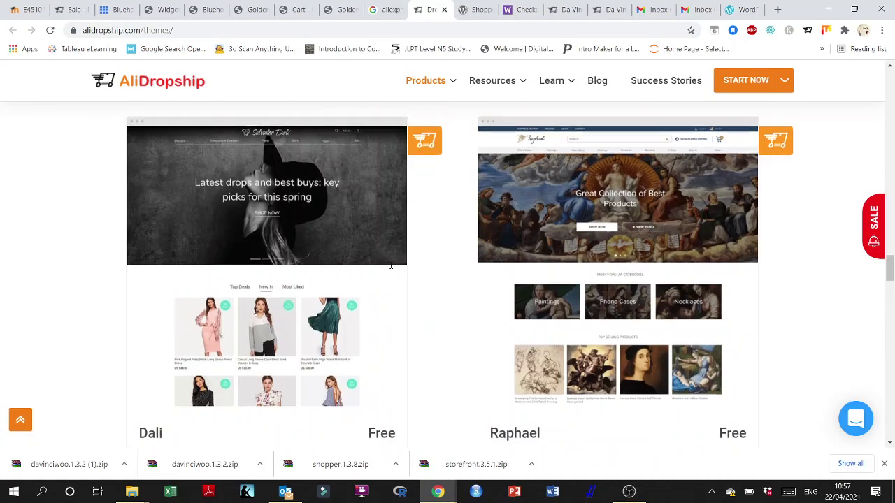
{"action": "scroll", "coordinate": [391, 265], "scroll_direction": "down", "scroll_amount": 4}
{"action": "scroll", "coordinate": [391, 265], "scroll_direction": "up", "scroll_amount": 6}
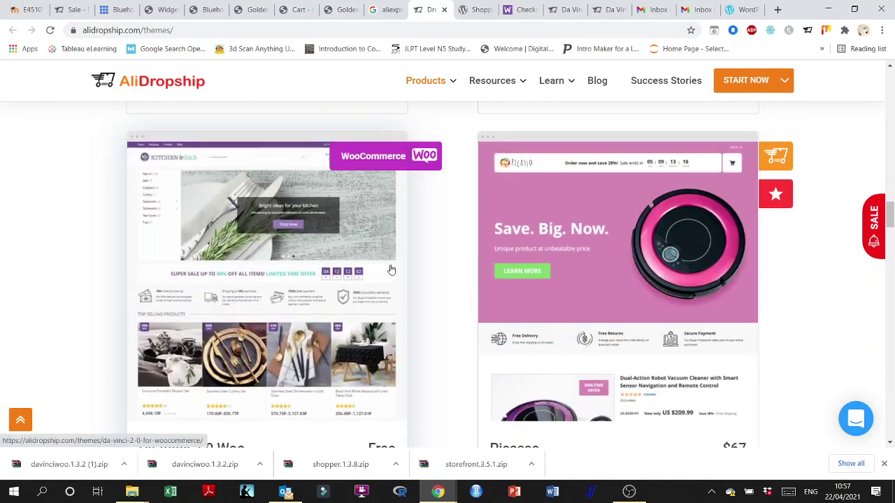
{"action": "scroll", "coordinate": [253, 272], "scroll_direction": "down", "scroll_amount": 1}
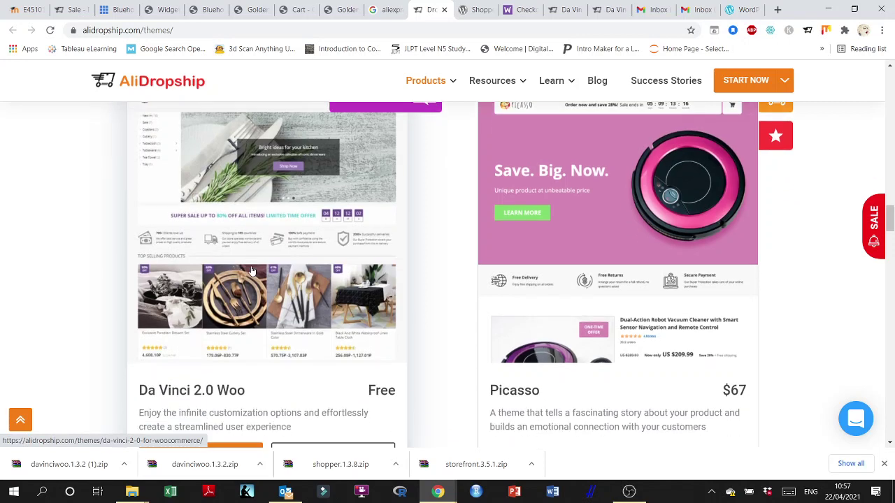
Return to the WordPress admin and open the form for uploading a theme in .zip format.
{"action": "left_click", "coordinate": [160, 7]}
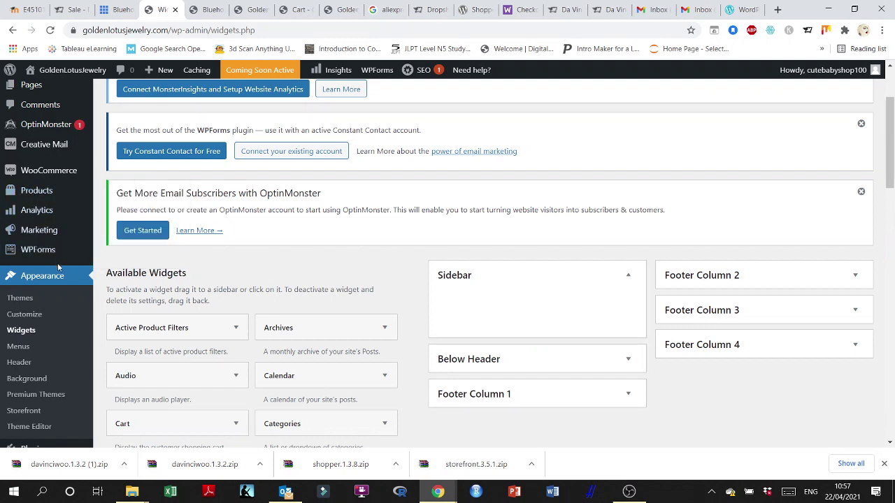
{"action": "left_click", "coordinate": [20, 299]}
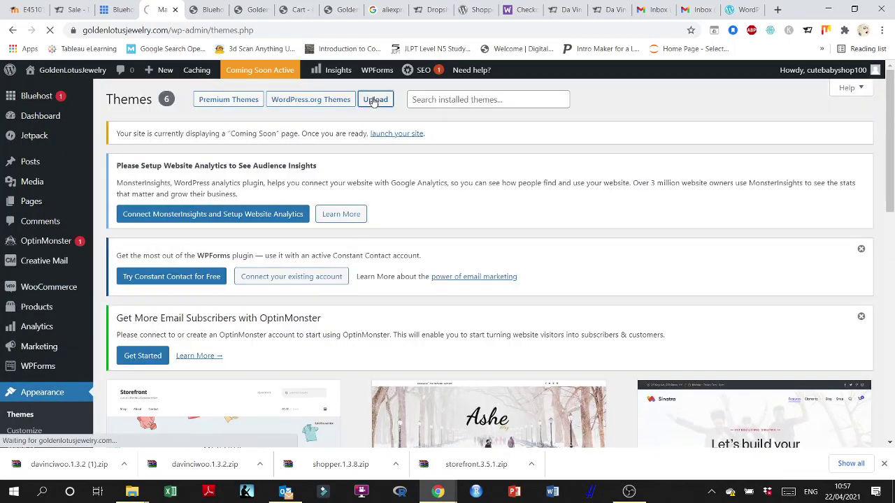
{"action": "left_click", "coordinate": [375, 101]}
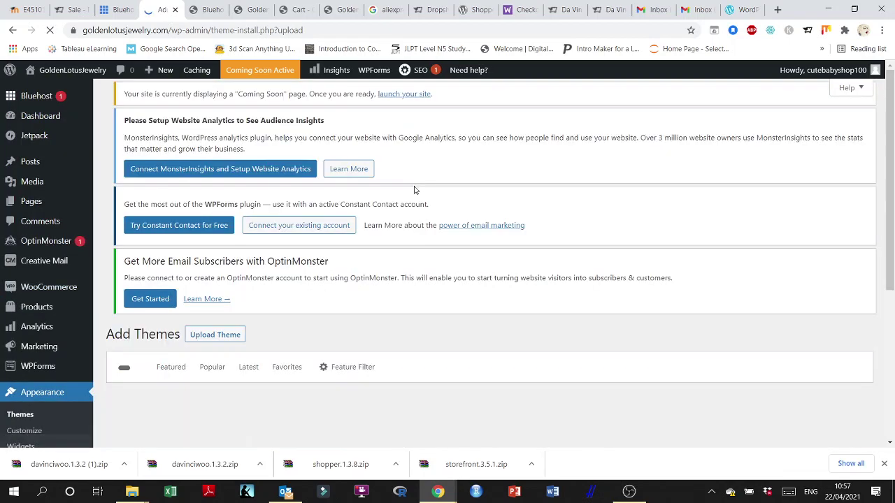
{"action": "scroll", "coordinate": [383, 238], "scroll_direction": "down", "scroll_amount": 1}
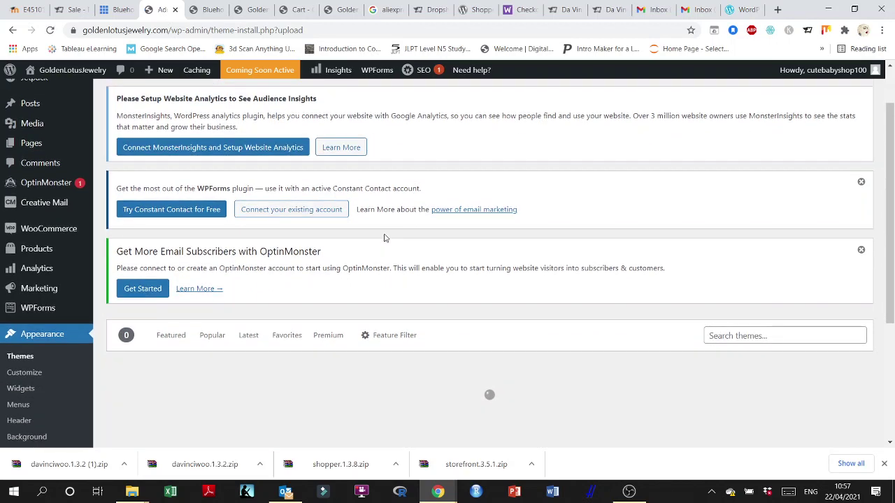
{"action": "scroll", "coordinate": [384, 238], "scroll_direction": "down", "scroll_amount": 1}
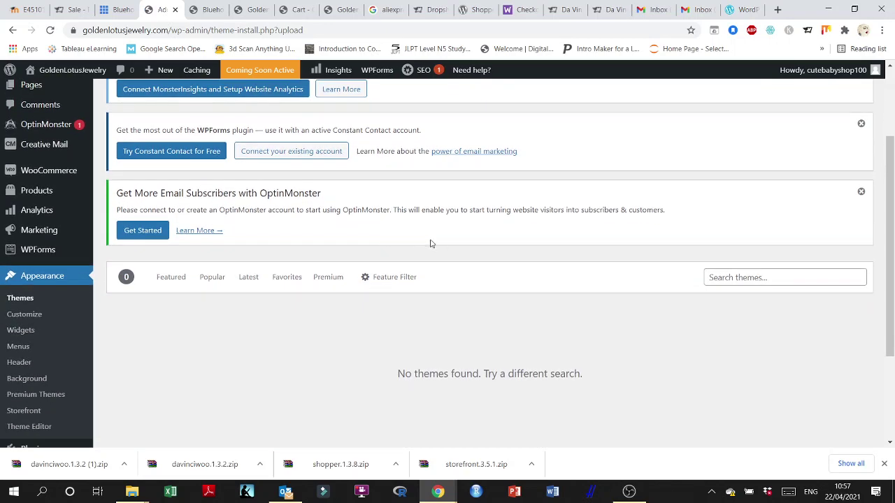
{"action": "scroll", "coordinate": [431, 243], "scroll_direction": "up", "scroll_amount": 2}
{"action": "left_click", "coordinate": [215, 100]}
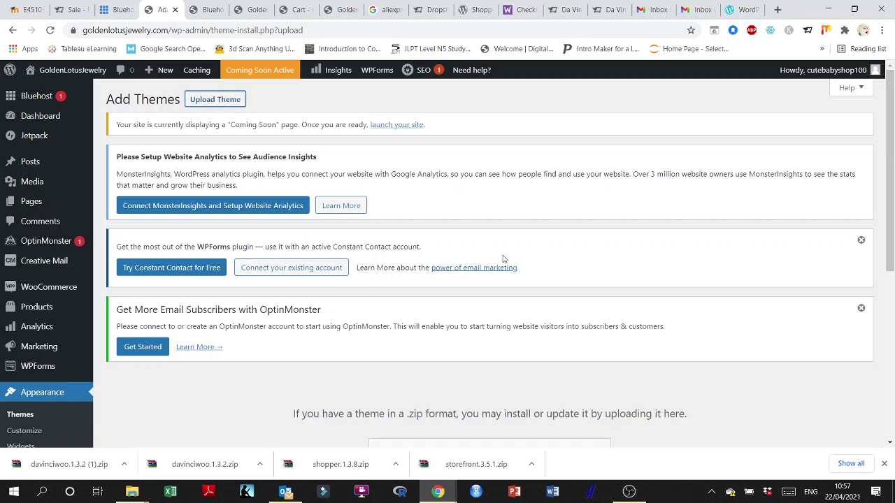
Choose davinciwoo.1.3.2.zip as the theme file and install it.
{"action": "scroll", "coordinate": [500, 280], "scroll_direction": "down", "scroll_amount": 3}
{"action": "left_click", "coordinate": [413, 232]}
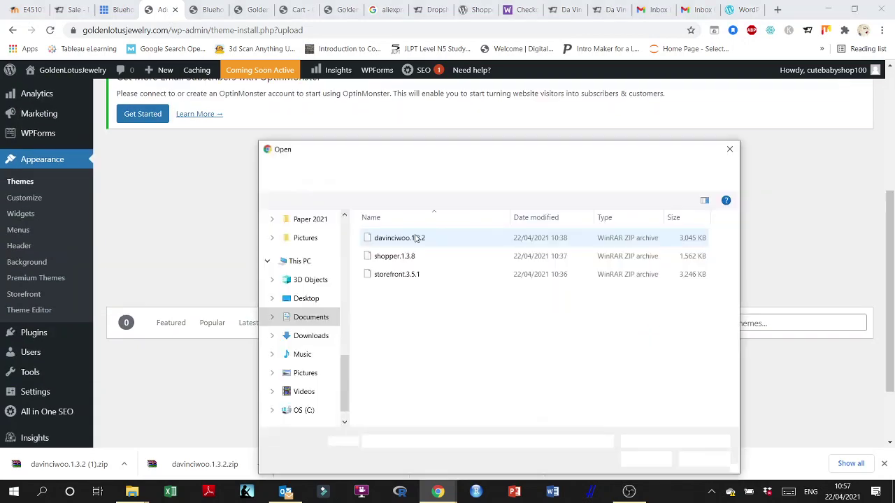
{"action": "double_click", "coordinate": [393, 239]}
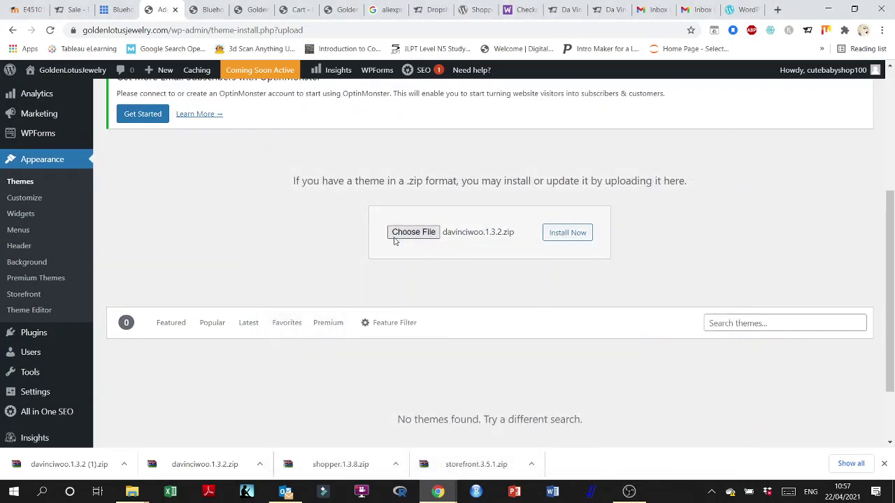
{"action": "left_click", "coordinate": [569, 233]}
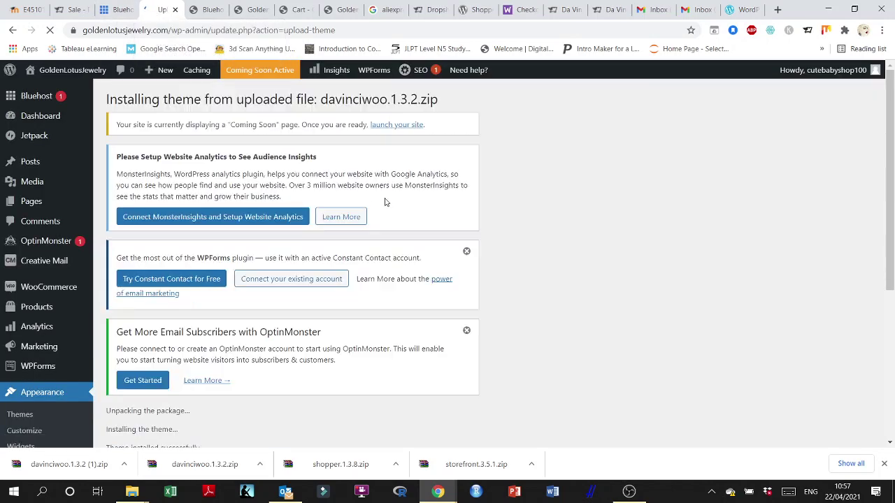
Check the installation report and activate the Da Vinci Woo theme.
{"action": "scroll", "coordinate": [380, 214], "scroll_direction": "down", "scroll_amount": 3}
{"action": "scroll", "coordinate": [352, 304], "scroll_direction": "up", "scroll_amount": 4}
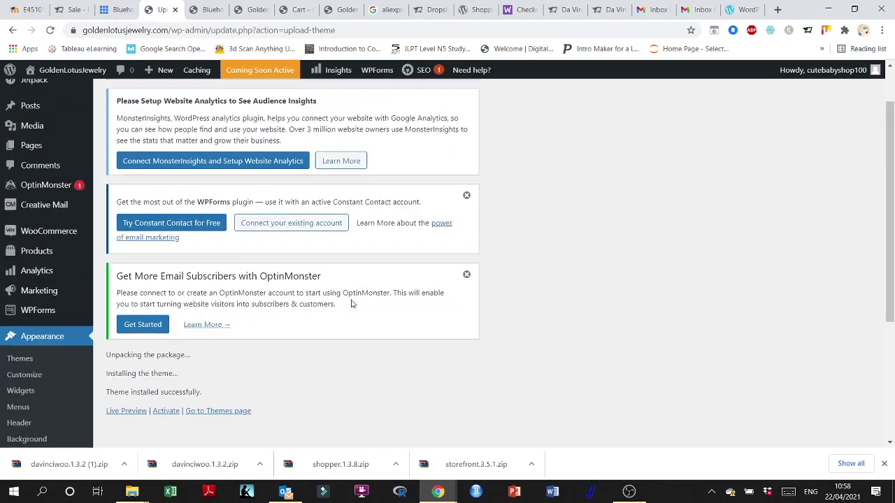
{"action": "scroll", "coordinate": [352, 303], "scroll_direction": "down", "scroll_amount": 5}
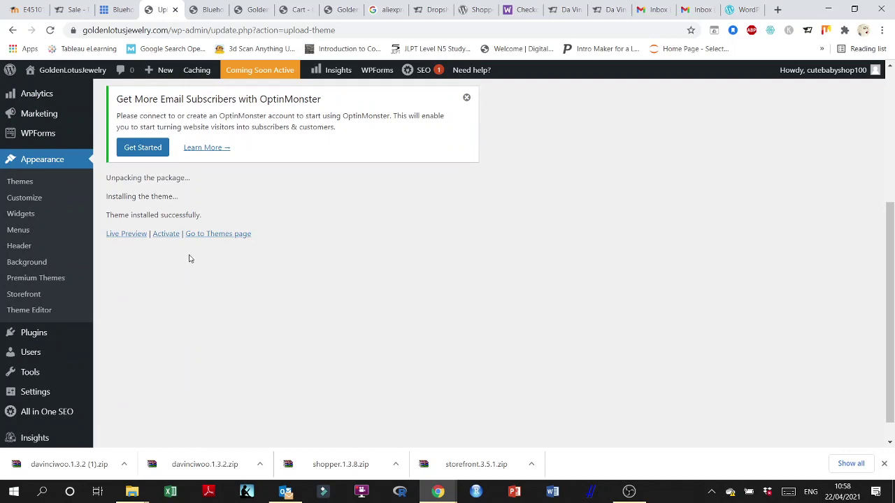
{"action": "scroll", "coordinate": [168, 254], "scroll_direction": "up", "scroll_amount": 4}
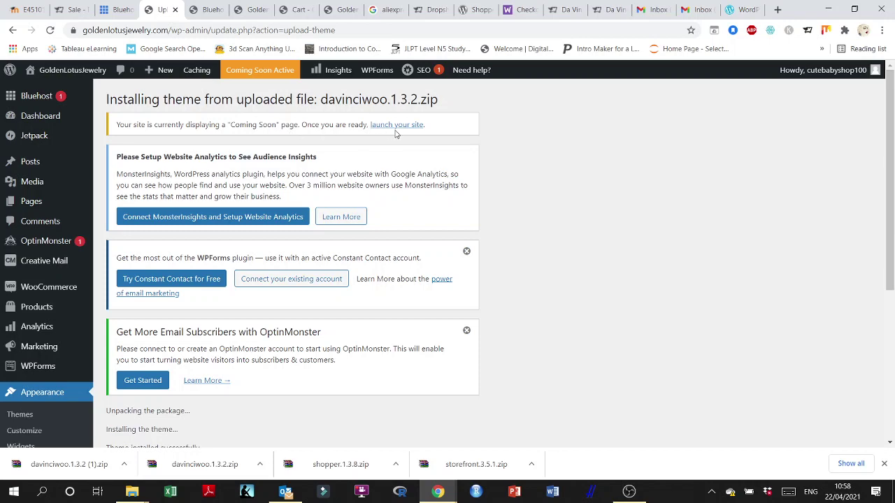
{"action": "scroll", "coordinate": [362, 204], "scroll_direction": "down", "scroll_amount": 3}
{"action": "left_click", "coordinate": [166, 292]}
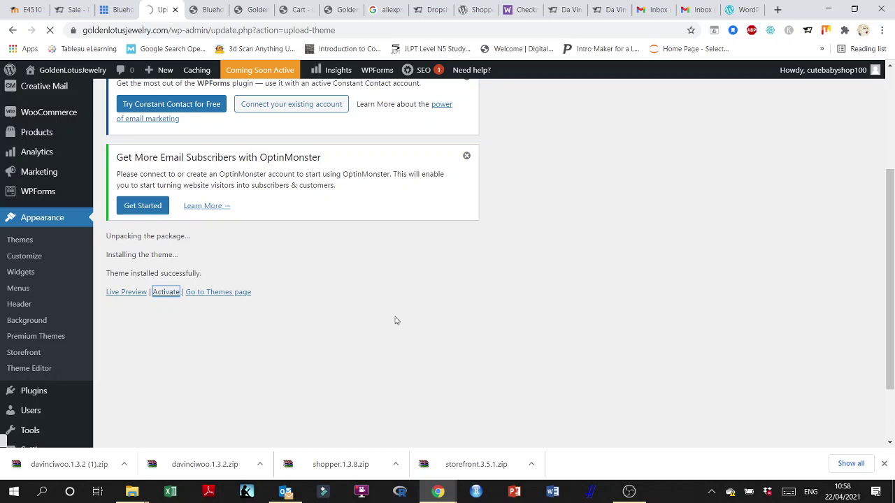
Look through the installed themes and check which one is active.
{"action": "scroll", "coordinate": [395, 321], "scroll_direction": "down", "scroll_amount": 5}
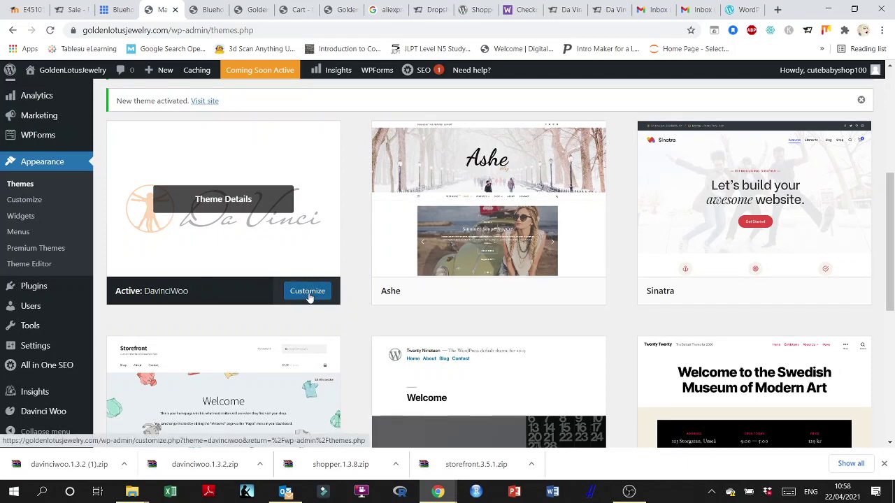
{"action": "scroll", "coordinate": [308, 297], "scroll_direction": "down", "scroll_amount": 2}
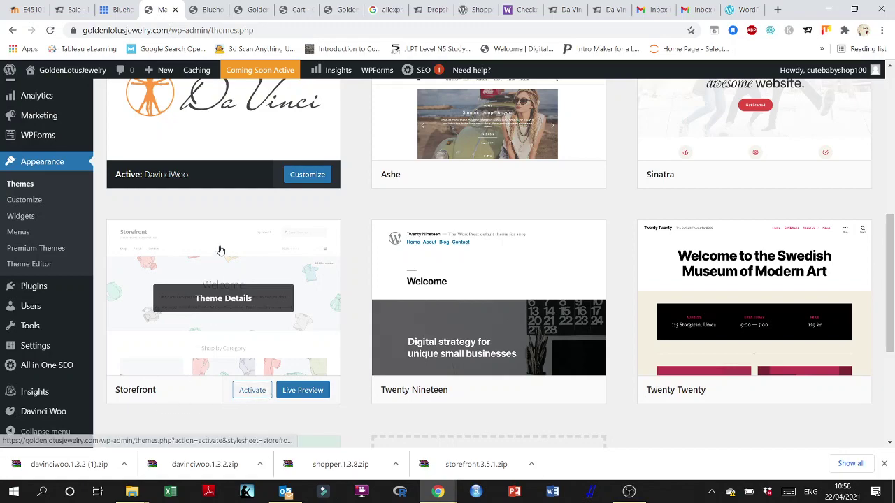
{"action": "scroll", "coordinate": [228, 218], "scroll_direction": "up", "scroll_amount": 7}
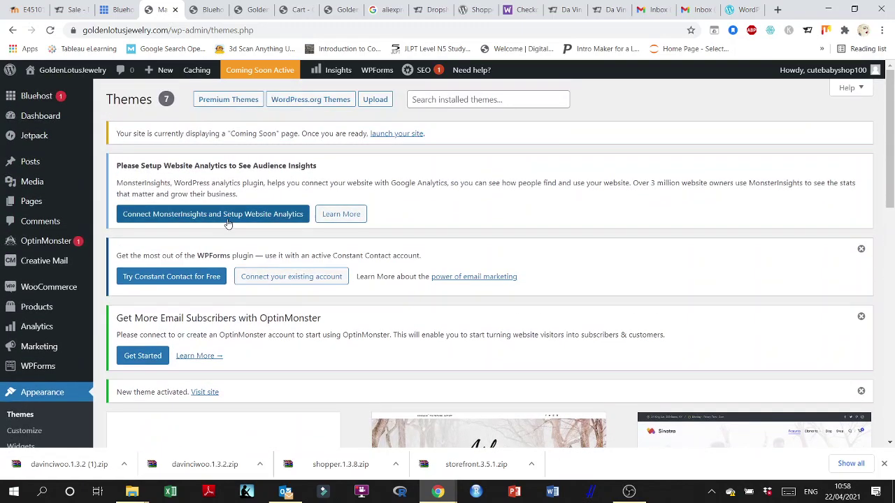
{"action": "scroll", "coordinate": [228, 224], "scroll_direction": "down", "scroll_amount": 4}
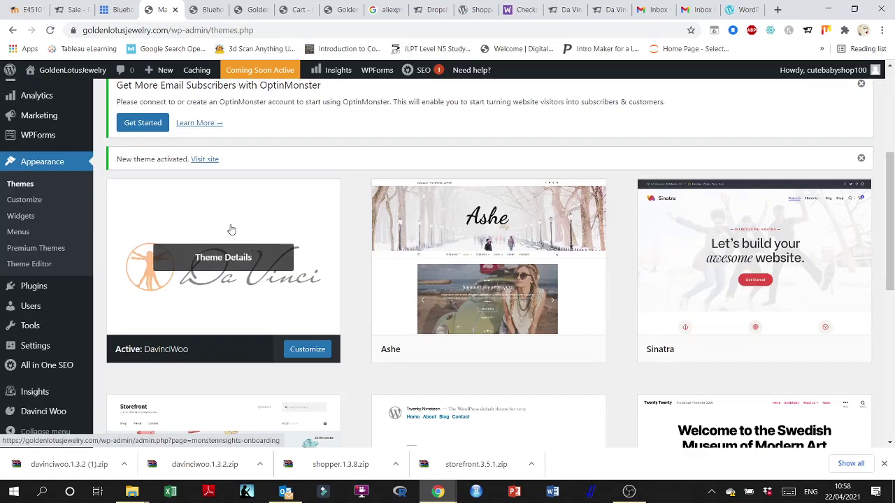
Open the GoldenLotusJewelry site in a new tab and examine how its home page looks with the Da Vinci theme.
{"action": "mouse_move", "coordinate": [50, 70]}
{"action": "right_click", "coordinate": [45, 90]}
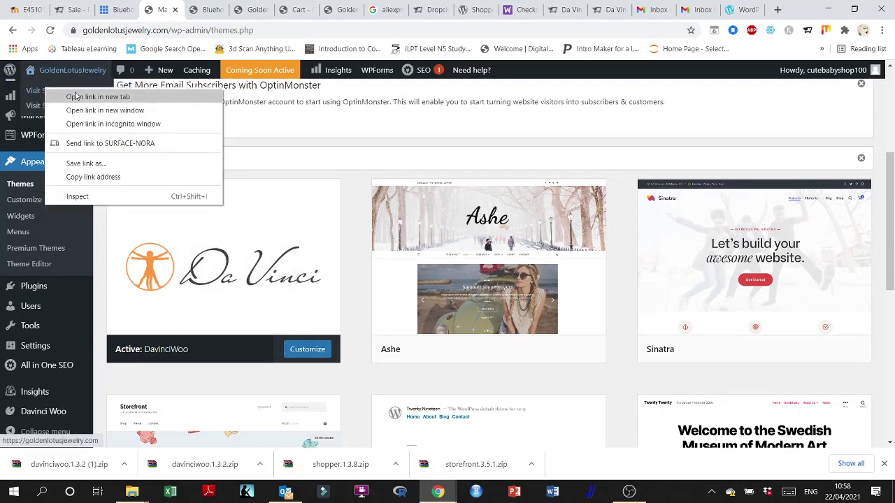
{"action": "left_click", "coordinate": [74, 97]}
{"action": "left_click", "coordinate": [198, 5]}
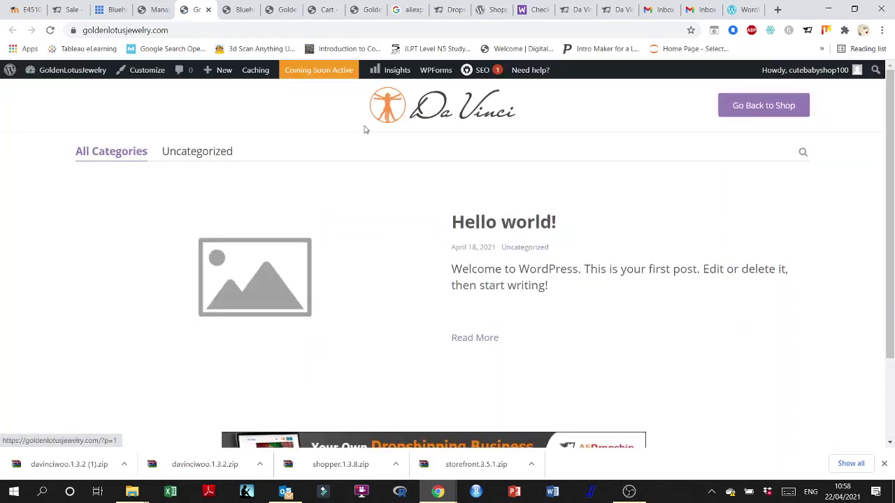
{"action": "scroll", "coordinate": [580, 152], "scroll_direction": "down", "scroll_amount": 2}
{"action": "scroll", "coordinate": [343, 182], "scroll_direction": "up", "scroll_amount": 1}
{"action": "scroll", "coordinate": [350, 200], "scroll_direction": "down", "scroll_amount": 1}
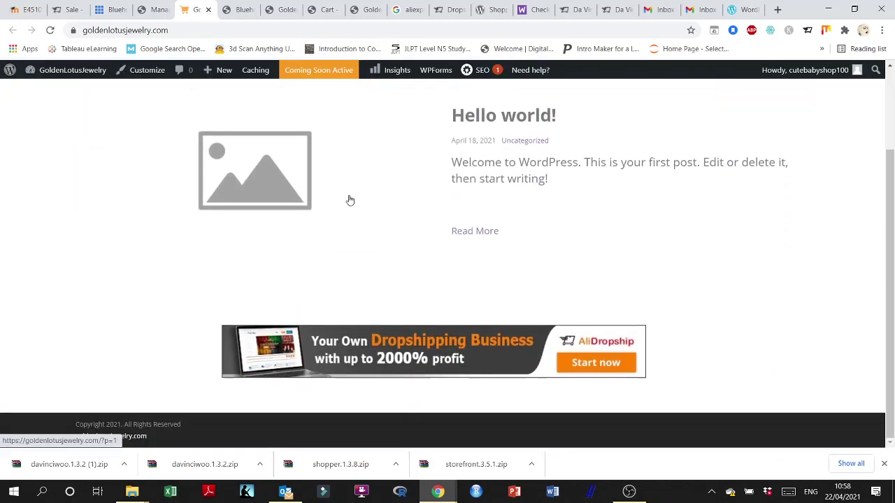
{"action": "scroll", "coordinate": [371, 243], "scroll_direction": "up", "scroll_amount": 2}
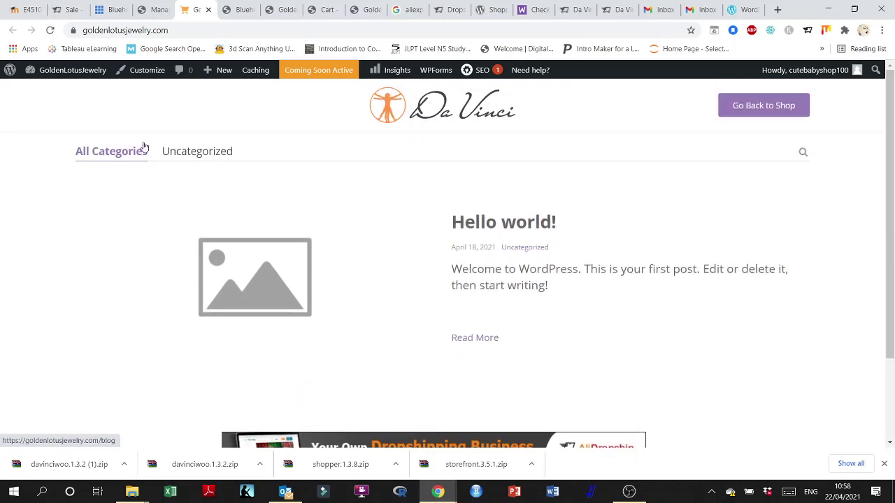
Return to the theme management page and open the DavinciWoo theme in the customizer to inspect its preview.
{"action": "left_click", "coordinate": [161, 10]}
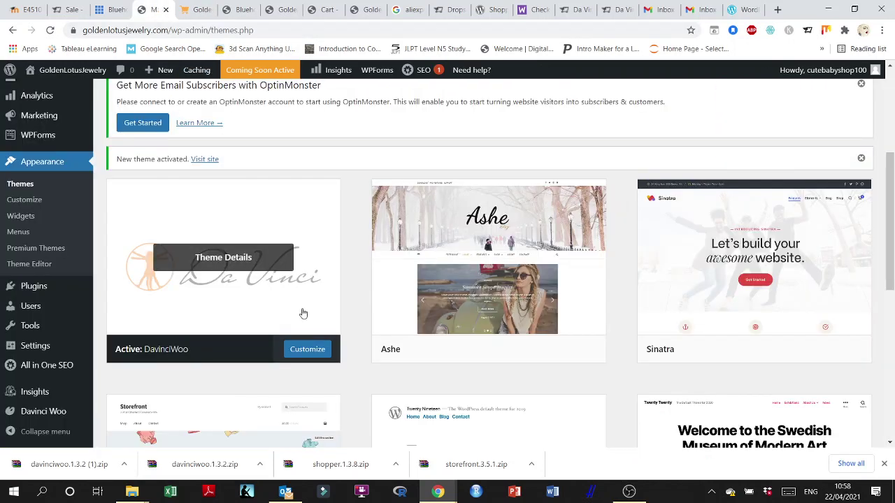
{"action": "left_click", "coordinate": [308, 351]}
{"action": "scroll", "coordinate": [329, 346], "scroll_direction": "down", "scroll_amount": 6}
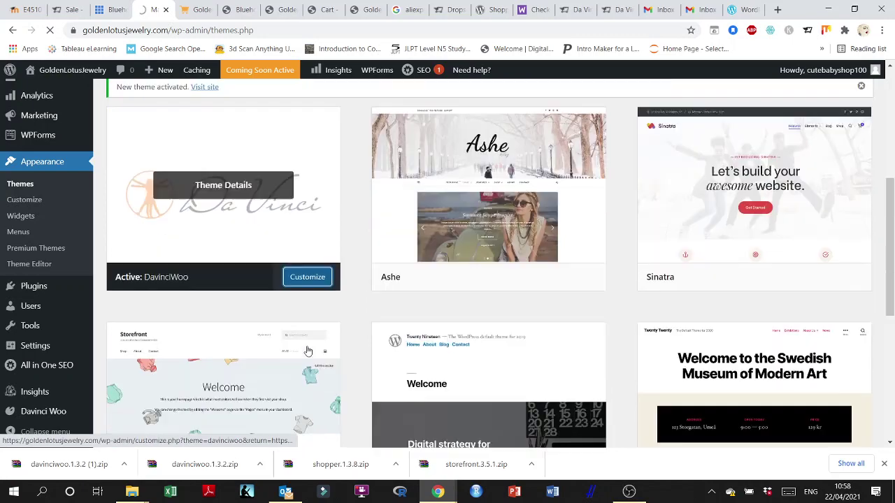
{"action": "scroll", "coordinate": [352, 336], "scroll_direction": "up", "scroll_amount": 5}
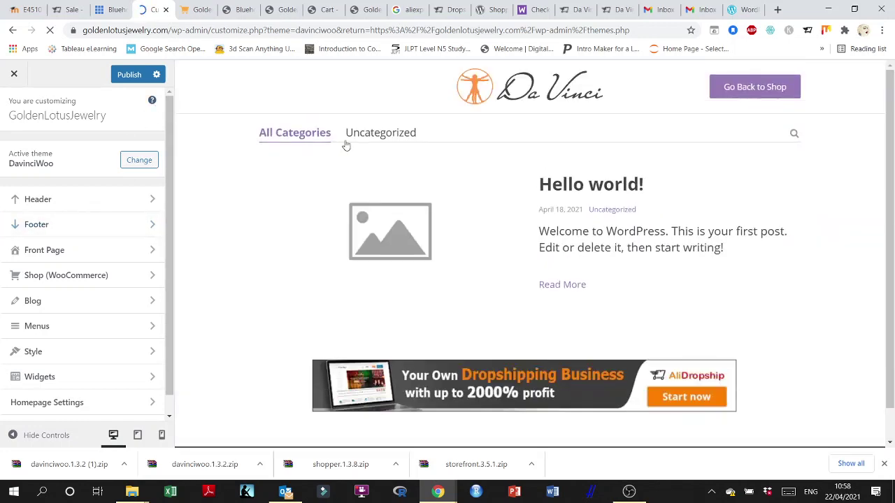
{"action": "scroll", "coordinate": [428, 259], "scroll_direction": "down", "scroll_amount": 1}
{"action": "scroll", "coordinate": [430, 260], "scroll_direction": "up", "scroll_amount": 1}
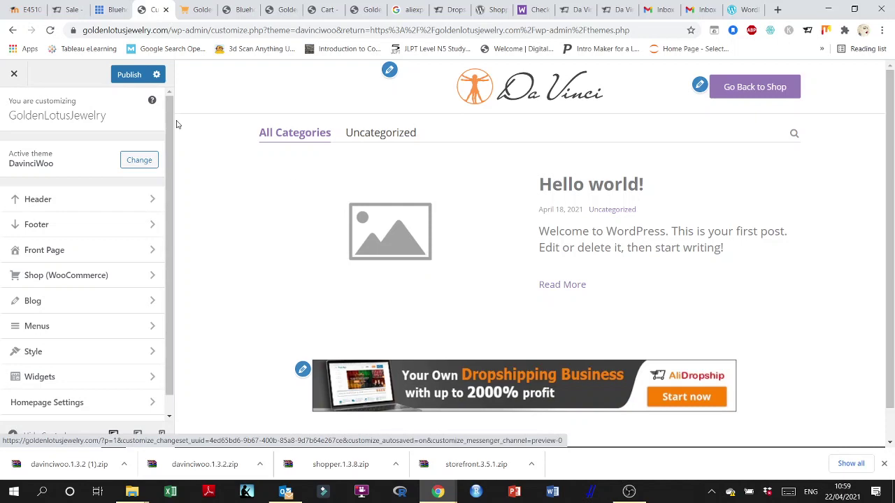
Leave the customizer for the themes page and follow the Coming Soon notice's link for launching the site.
{"action": "left_click", "coordinate": [10, 30]}
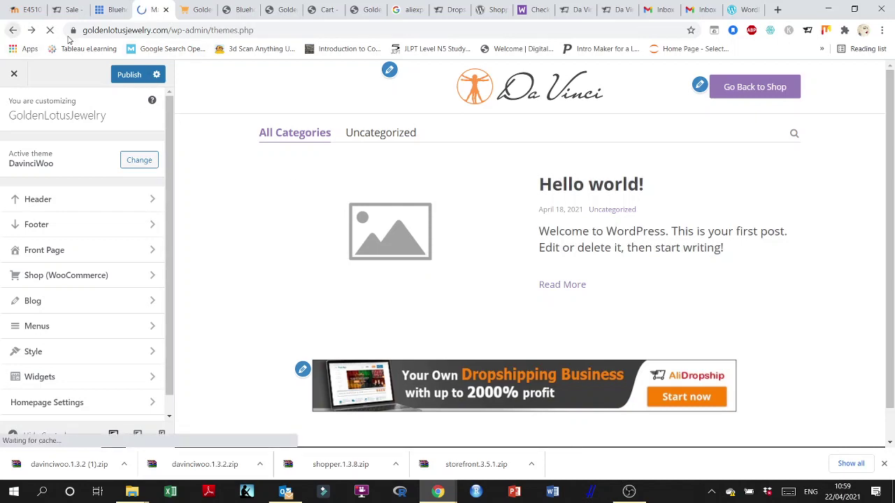
{"action": "scroll", "coordinate": [380, 200], "scroll_direction": "down", "scroll_amount": 10}
{"action": "scroll", "coordinate": [412, 226], "scroll_direction": "up", "scroll_amount": 3}
{"action": "scroll", "coordinate": [413, 226], "scroll_direction": "up", "scroll_amount": 6}
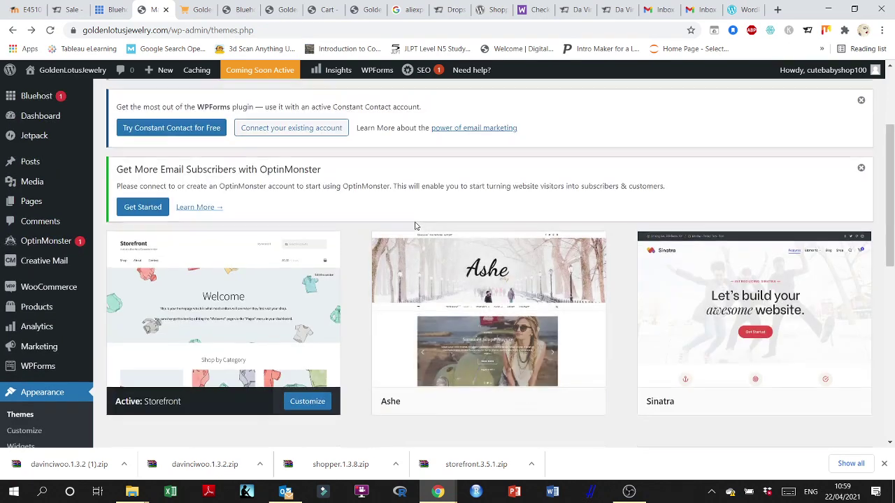
{"action": "left_click", "coordinate": [396, 135]}
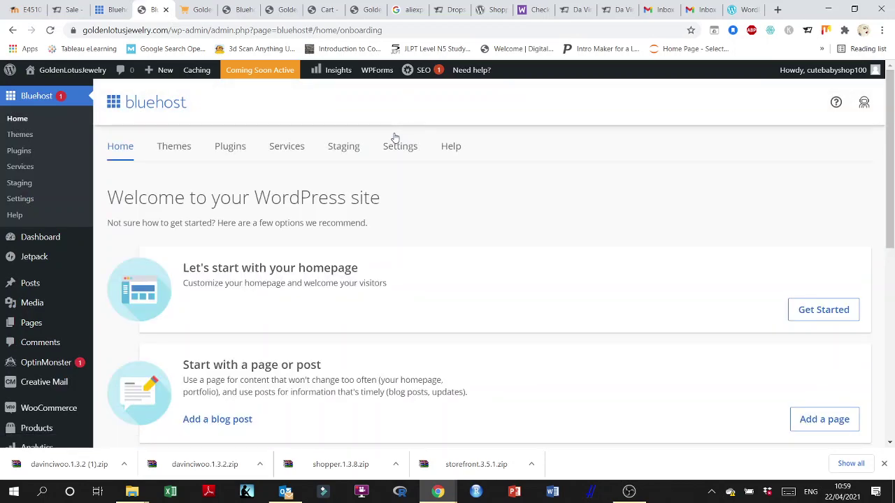
Find the Get ready to launch section on the Bluehost home page and launch the site.
{"action": "scroll", "coordinate": [457, 226], "scroll_direction": "down", "scroll_amount": 2}
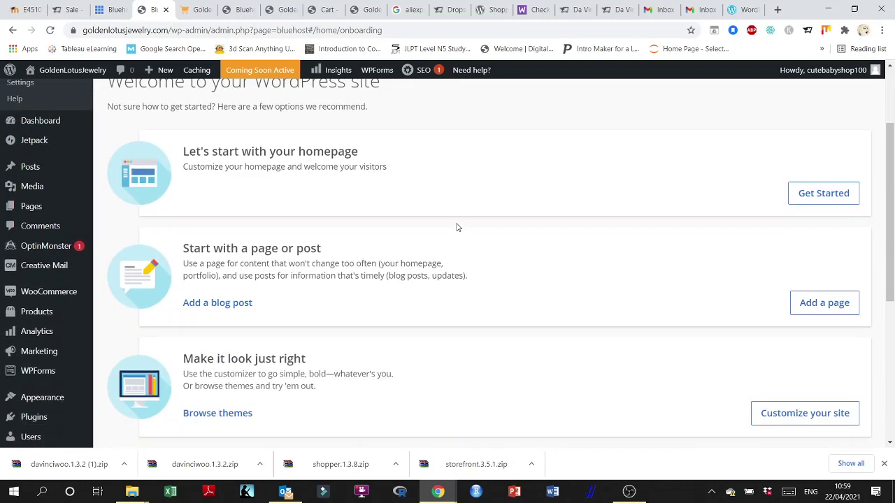
{"action": "scroll", "coordinate": [440, 228], "scroll_direction": "down", "scroll_amount": 5}
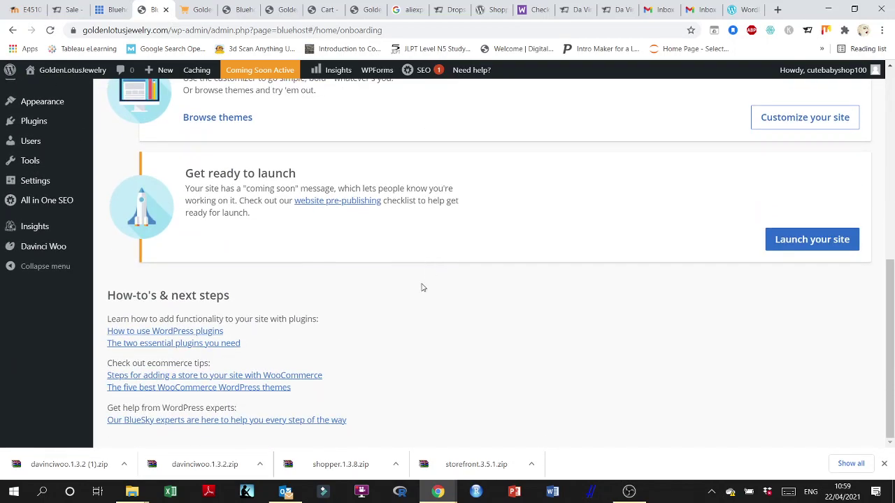
{"action": "scroll", "coordinate": [447, 293], "scroll_direction": "up", "scroll_amount": 6}
{"action": "scroll", "coordinate": [490, 312], "scroll_direction": "down", "scroll_amount": 7}
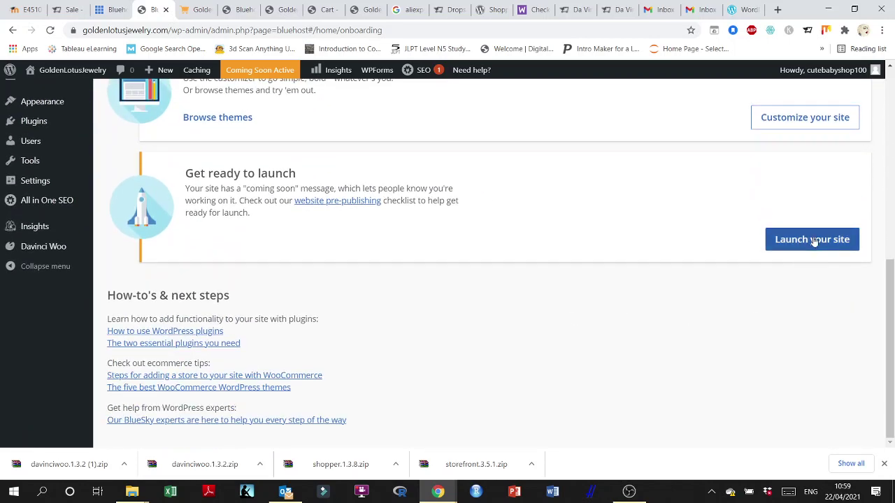
{"action": "left_click", "coordinate": [813, 241]}
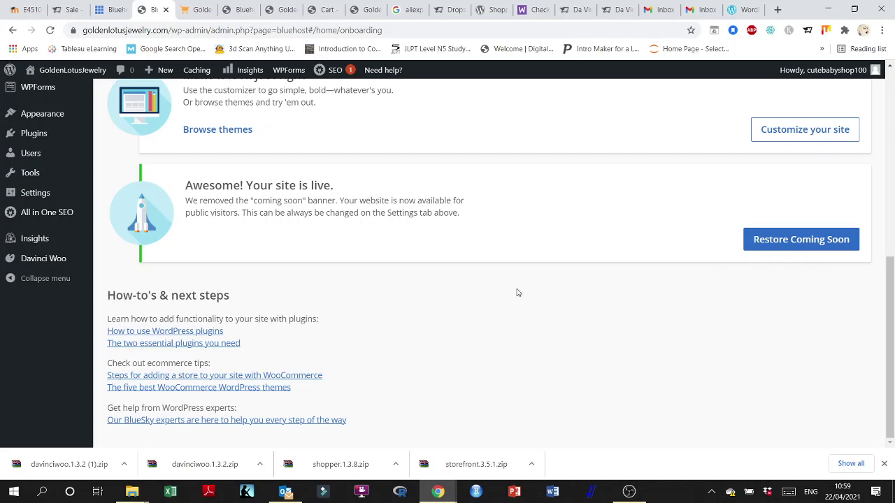
Visit the launched site from the admin and examine its home page, then switch to the other tab showing the site.
{"action": "scroll", "coordinate": [519, 294], "scroll_direction": "up", "scroll_amount": 7}
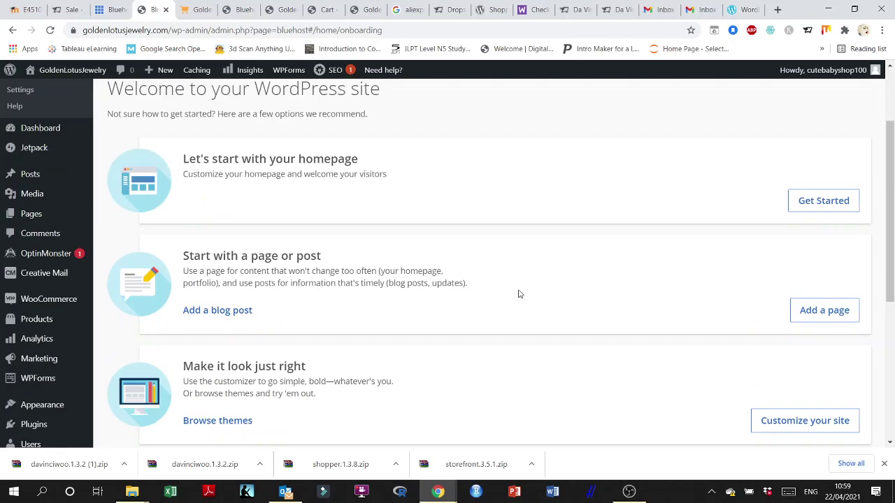
{"action": "mouse_move", "coordinate": [46, 72]}
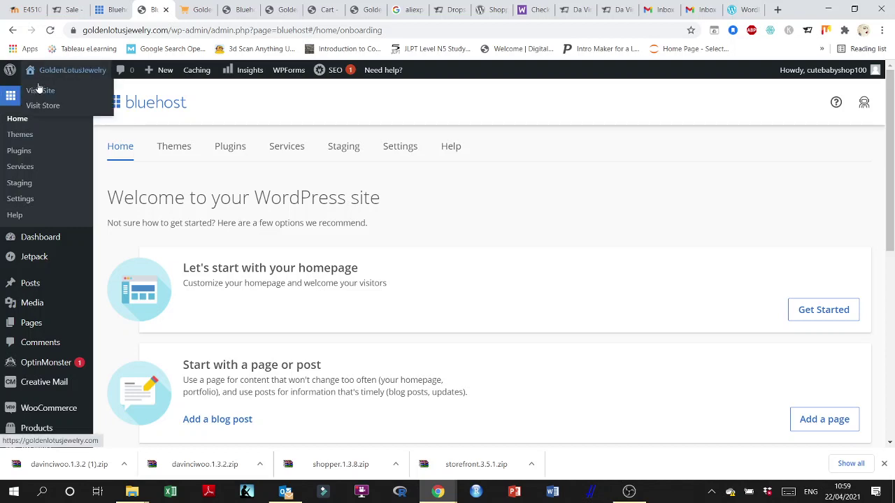
{"action": "left_click", "coordinate": [38, 93]}
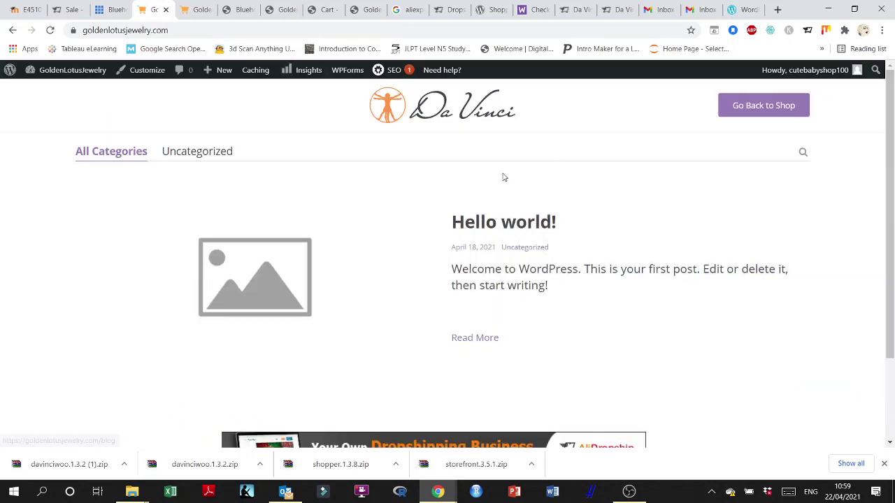
{"action": "scroll", "coordinate": [511, 289], "scroll_direction": "down", "scroll_amount": 2}
{"action": "scroll", "coordinate": [523, 302], "scroll_direction": "up", "scroll_amount": 2}
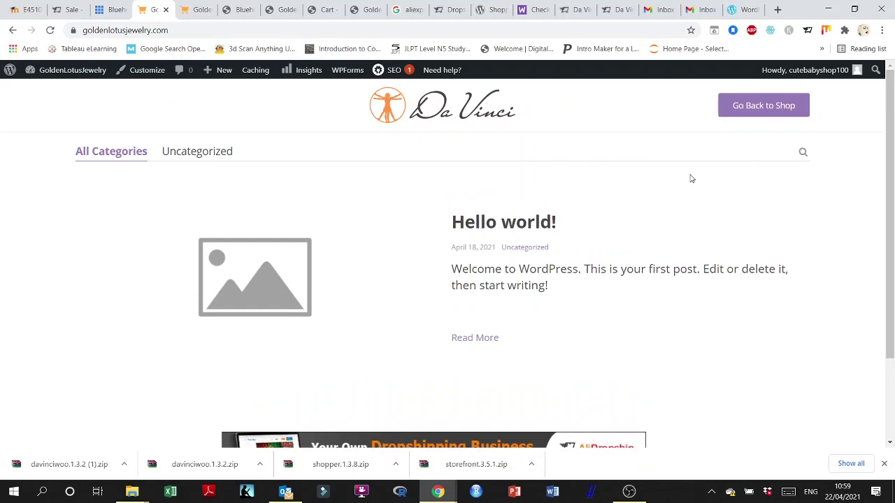
{"action": "scroll", "coordinate": [689, 178], "scroll_direction": "down", "scroll_amount": 2}
{"action": "scroll", "coordinate": [677, 184], "scroll_direction": "up", "scroll_amount": 2}
{"action": "left_click", "coordinate": [190, 13]}
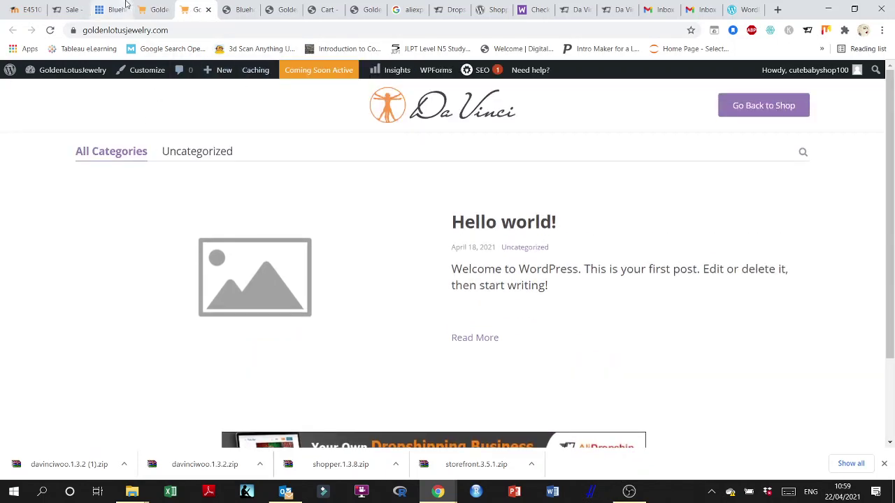